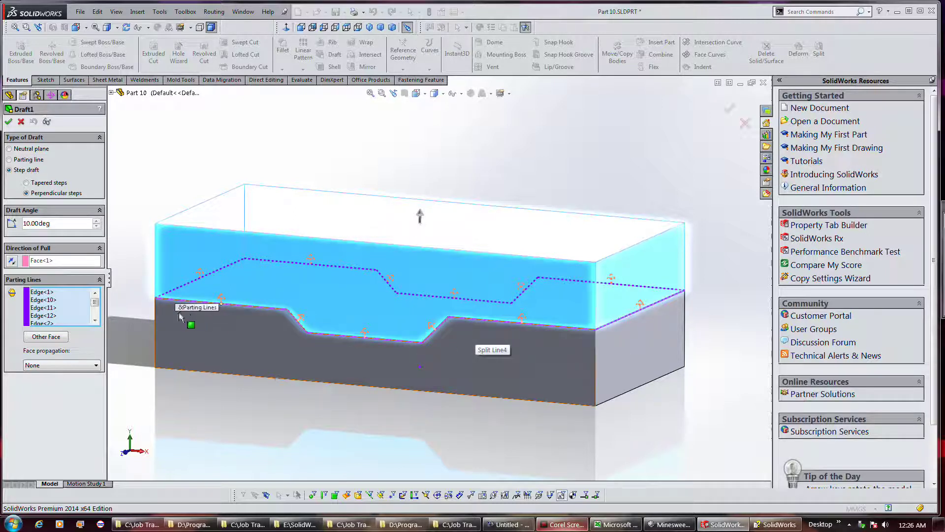
Review Draft1's step draft settings, including its draft angle, direction of pull and parting lines, without changing them
click(9, 122)
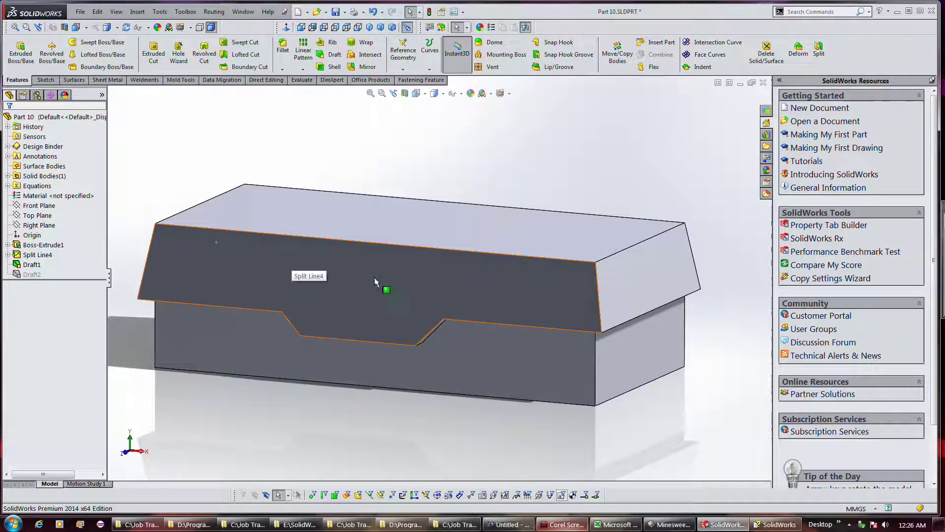
click(35, 265)
right_click(39, 266)
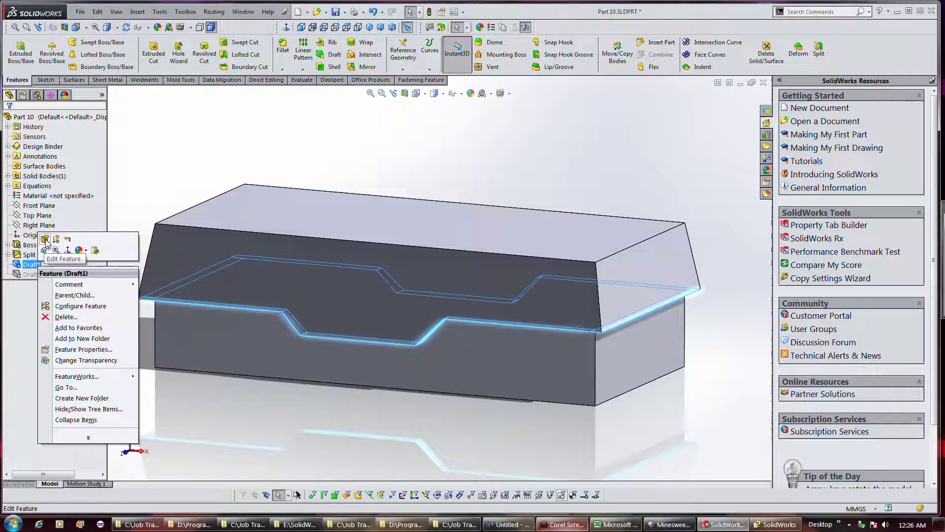
click(45, 239)
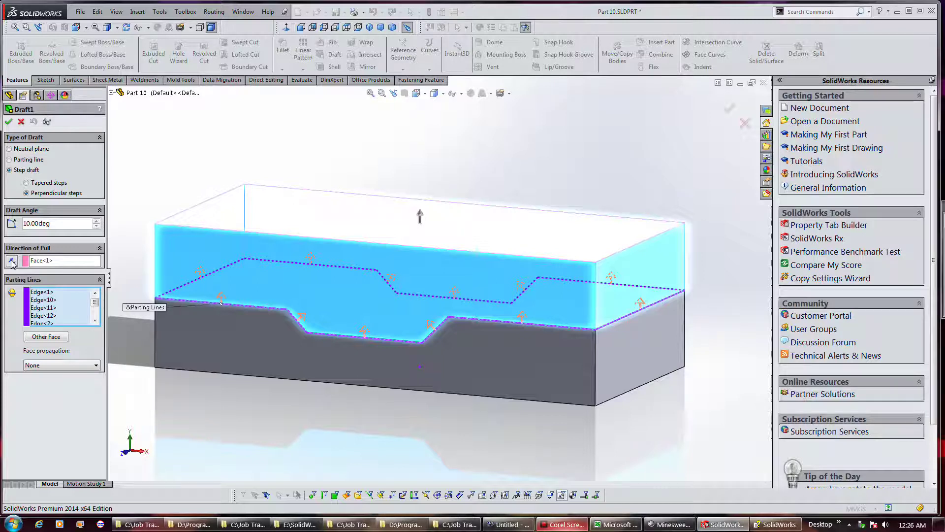
click(8, 121)
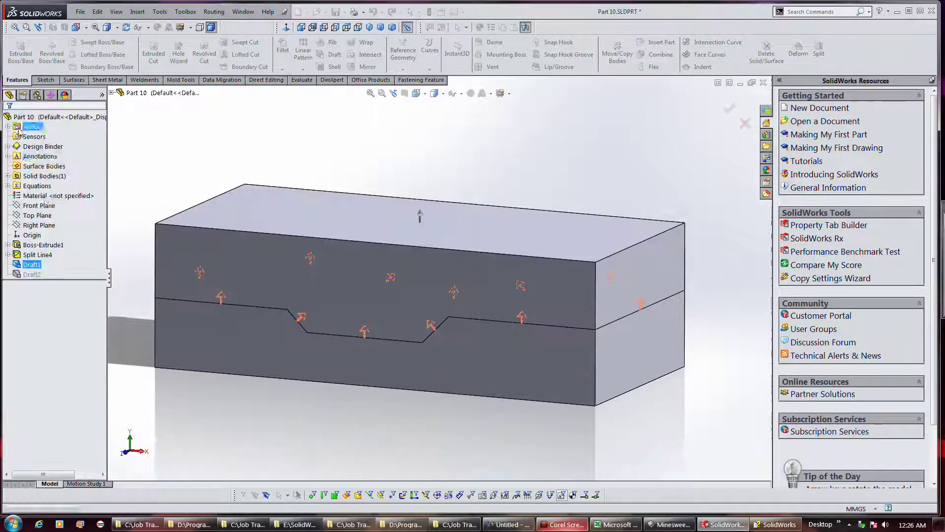
right_click(31, 264)
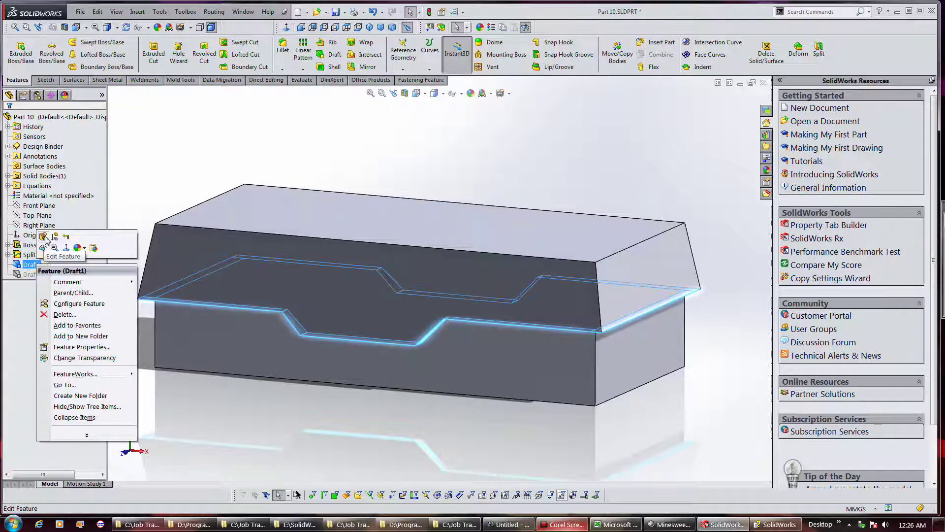
click(43, 237)
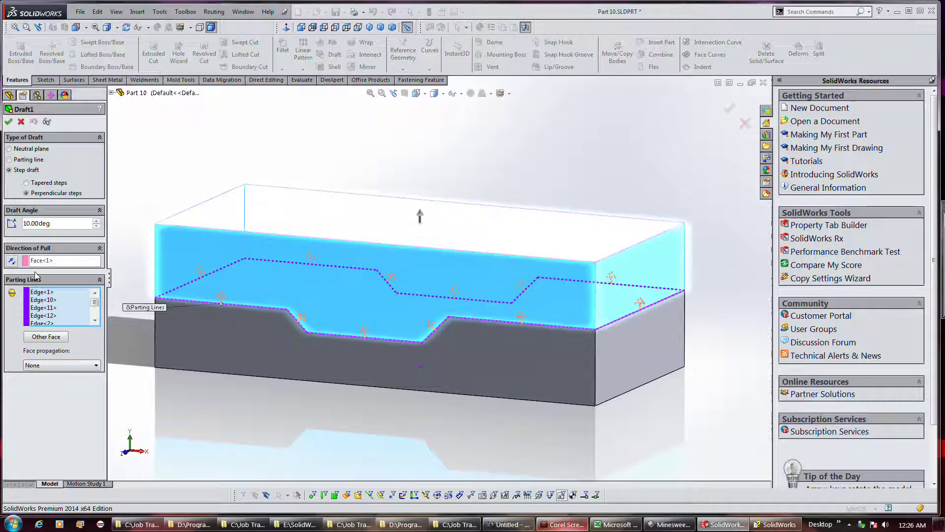
click(20, 122)
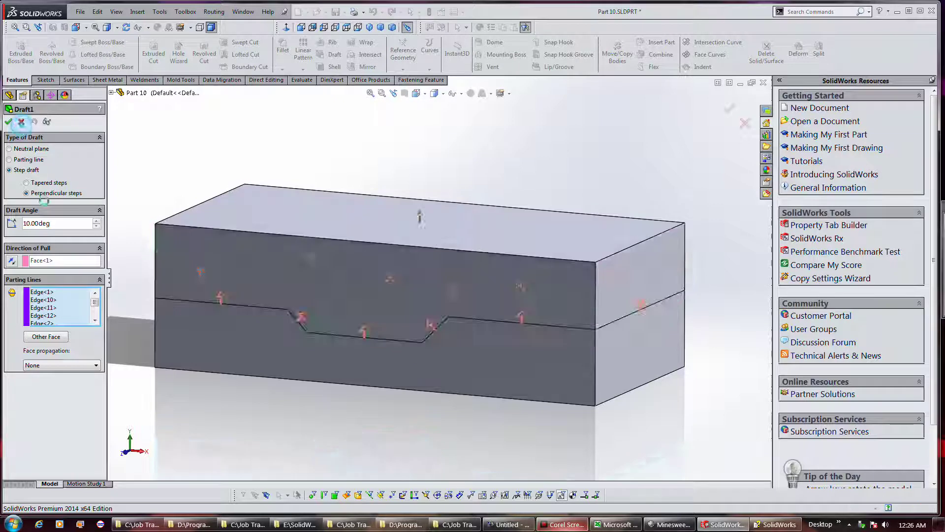
Suppress the Draft1 feature and unsuppress Draft2
right_click(32, 262)
click(49, 233)
right_click(32, 276)
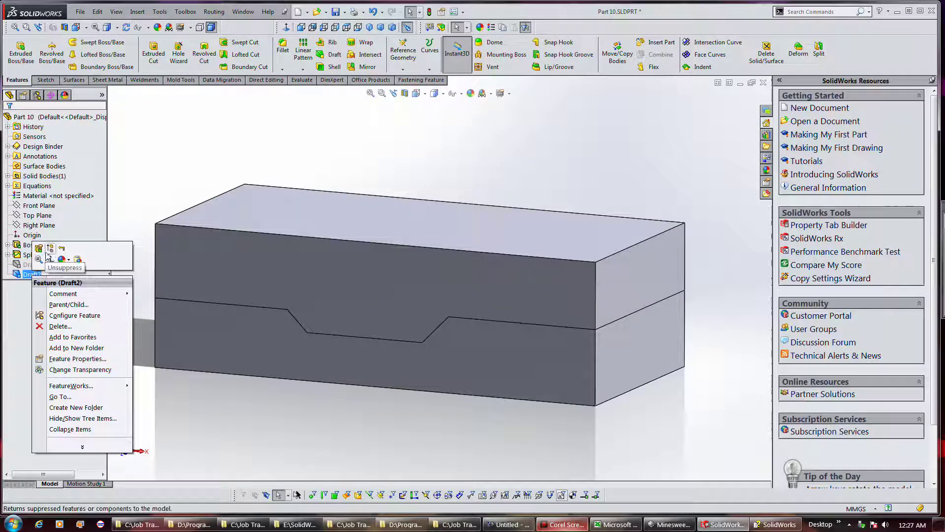
click(50, 250)
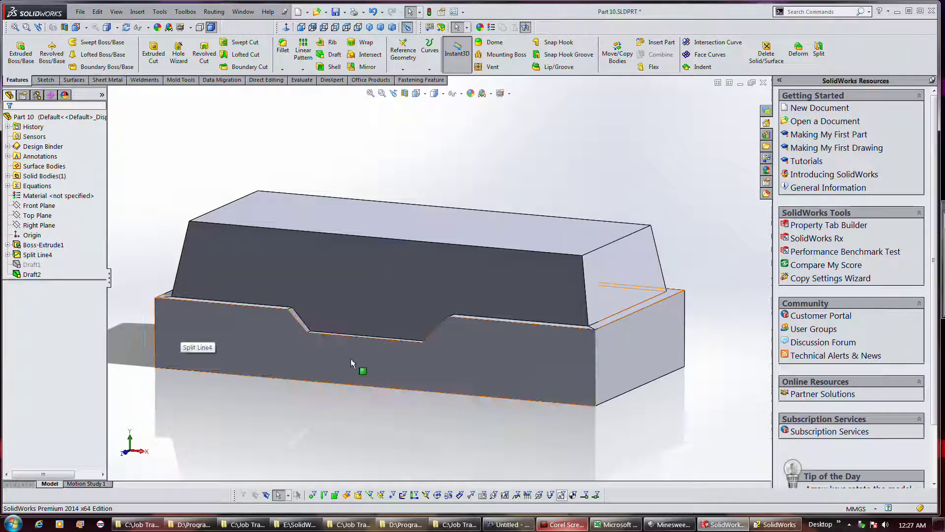
Examine Draft2's step type, direction of pull and parting lines, keeping its settings
right_click(31, 274)
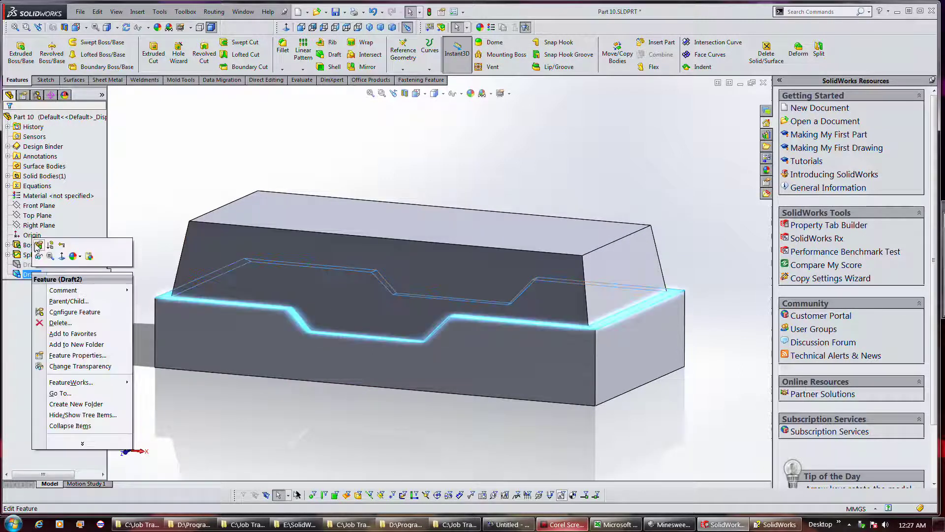
click(38, 245)
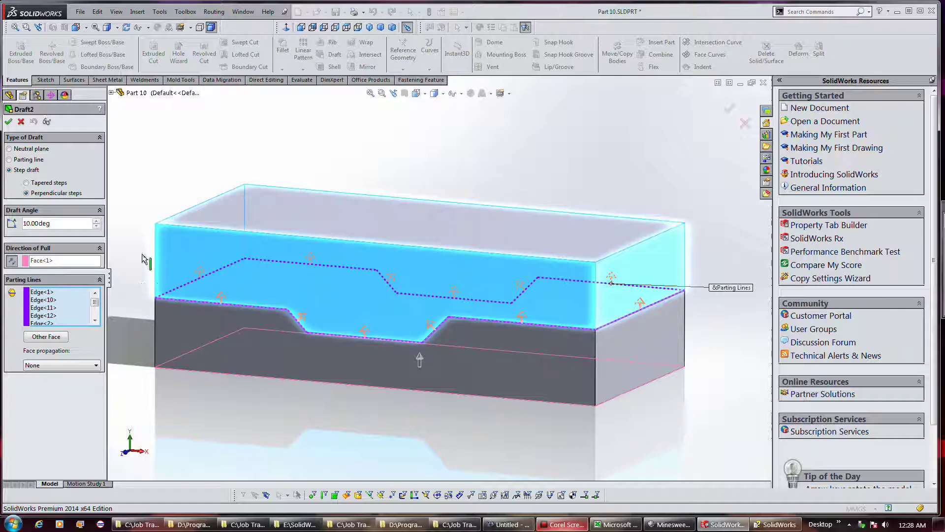
click(8, 122)
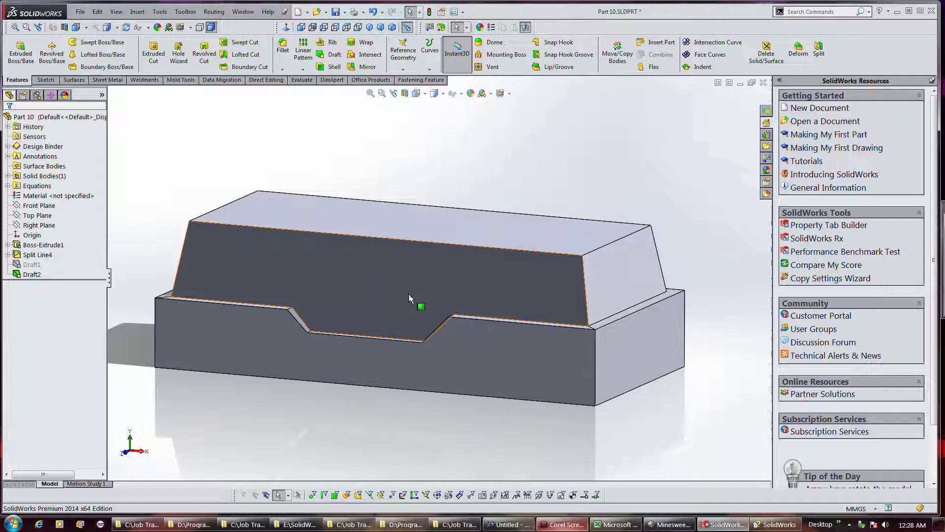
Unsuppress Draft1 and suppress Draft2
click(32, 274)
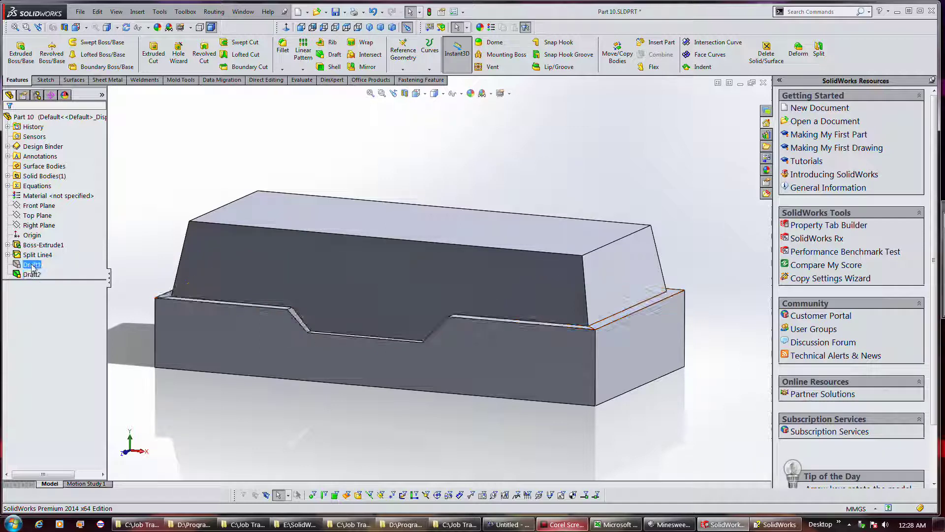
click(30, 265)
right_click(28, 267)
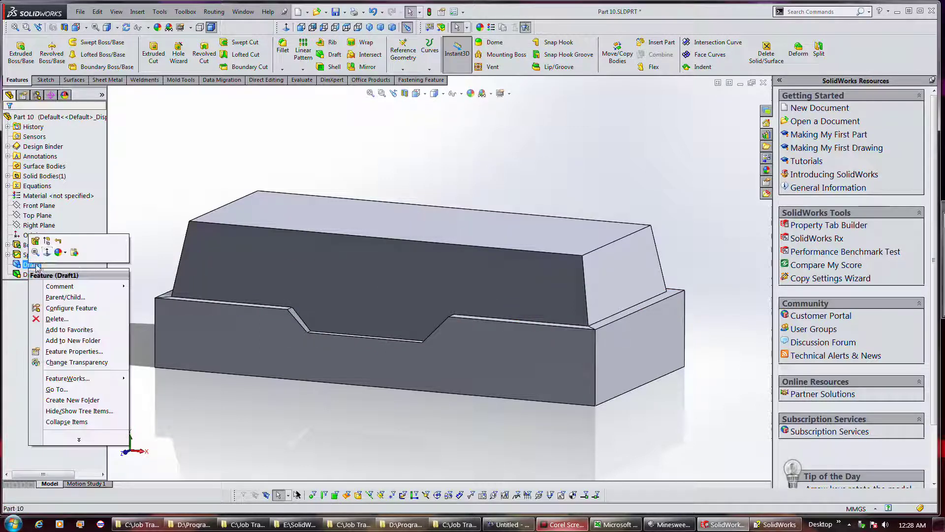
click(49, 244)
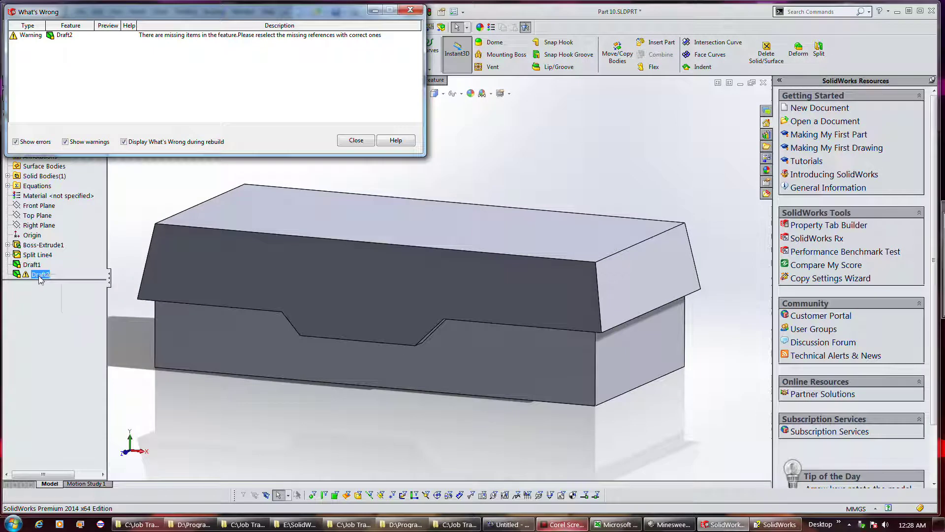
right_click(40, 274)
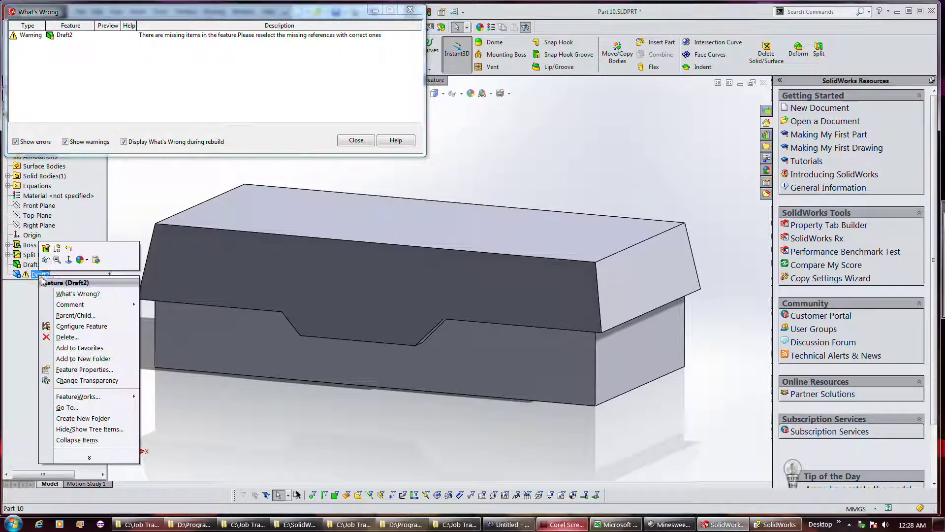
click(68, 248)
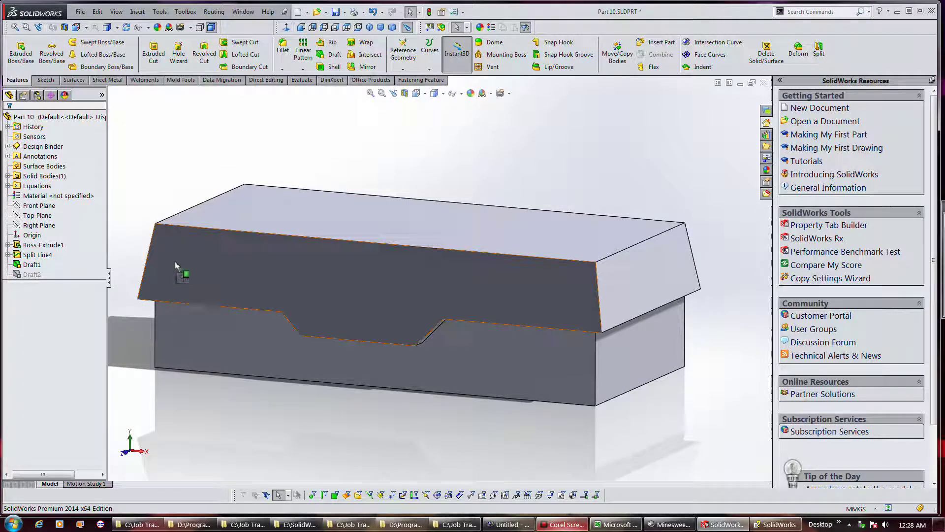
Suppress Draft1 and create a 10° step draft with tapered steps along the front split-line edges, pulled downward from the top face
click(25, 267)
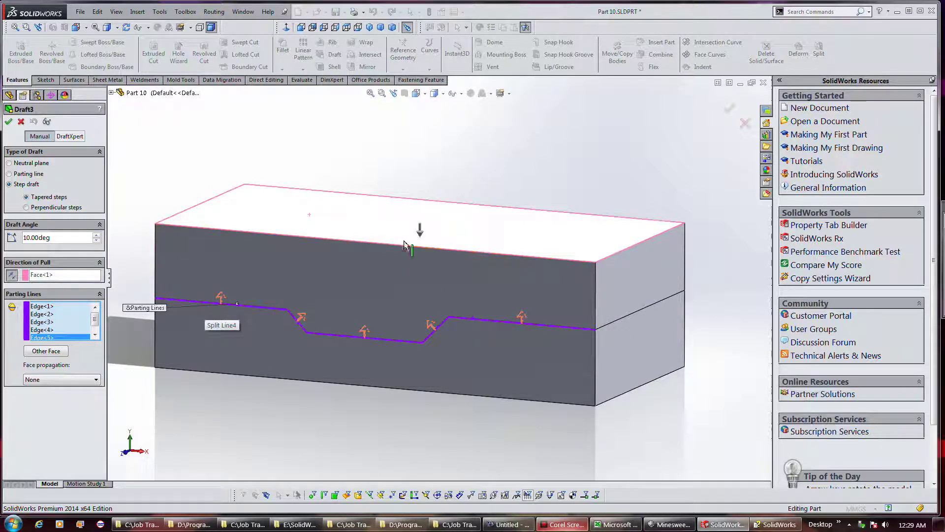
click(12, 275)
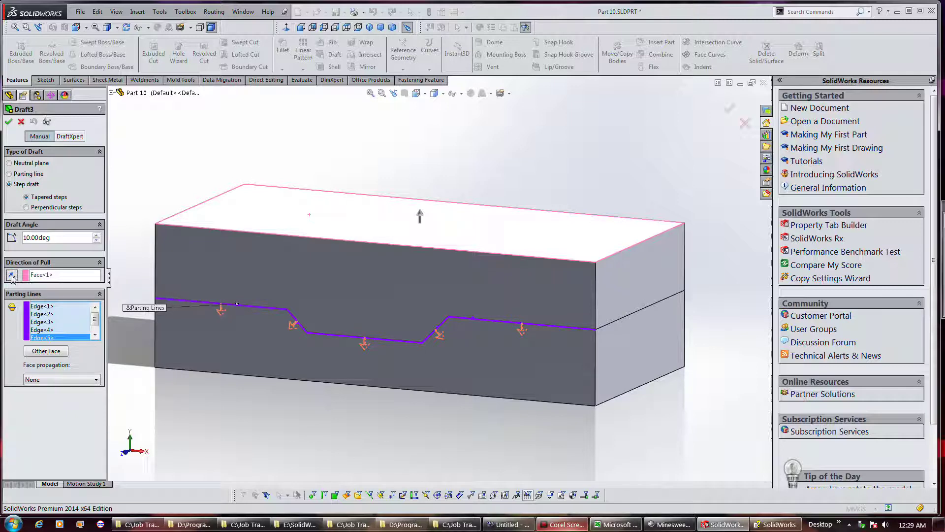
click(12, 275)
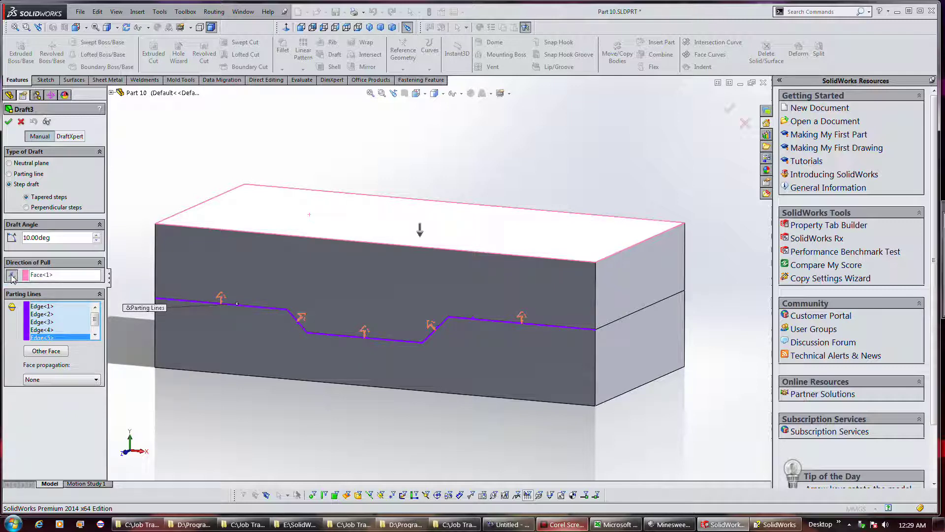
click(8, 122)
middle_drag(625, 238, 542, 228)
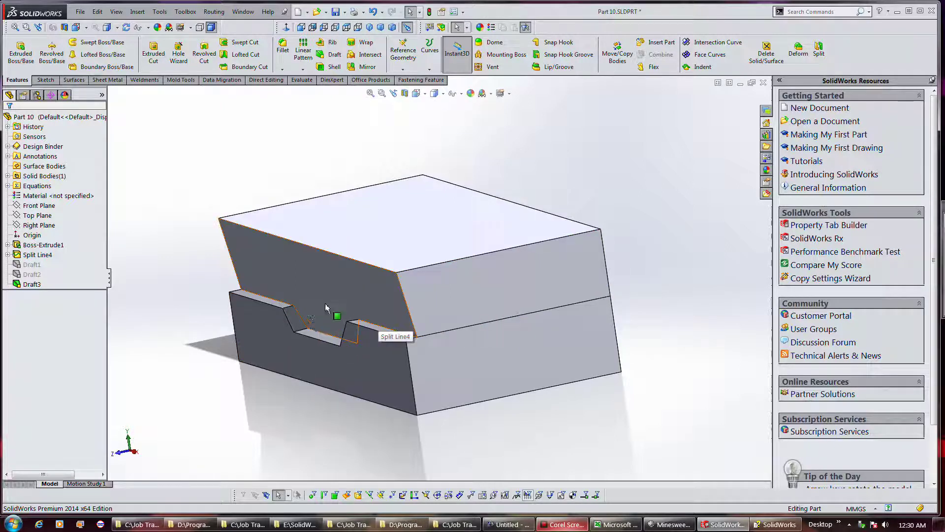
middle_drag(440, 311, 476, 300)
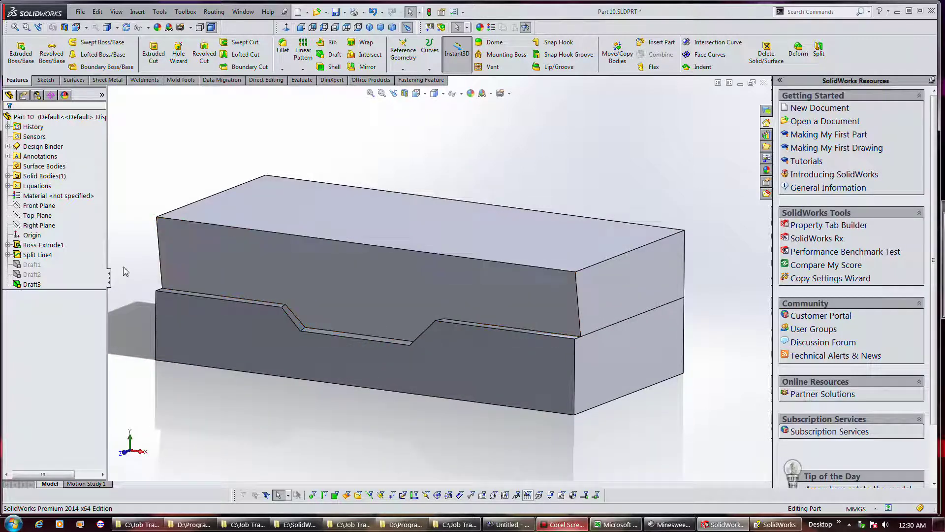
Replace Draft3 with a new 10° tapered step draft along the five front split-line edges, pulled downward from the top face
right_click(33, 284)
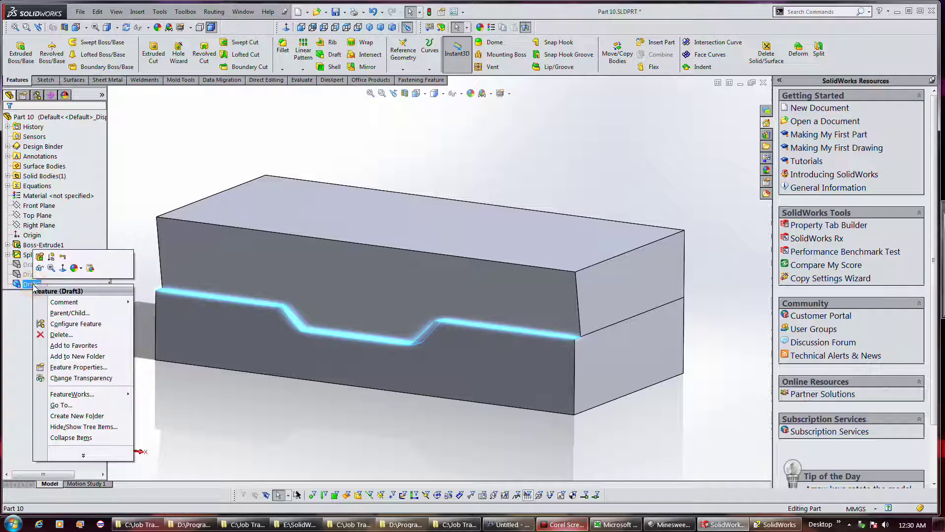
click(505, 495)
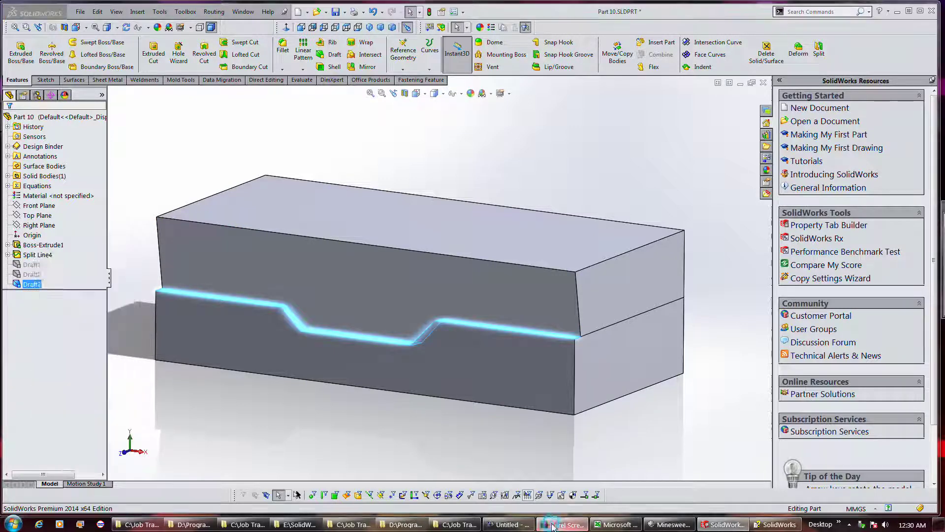
click(295, 320)
click(330, 336)
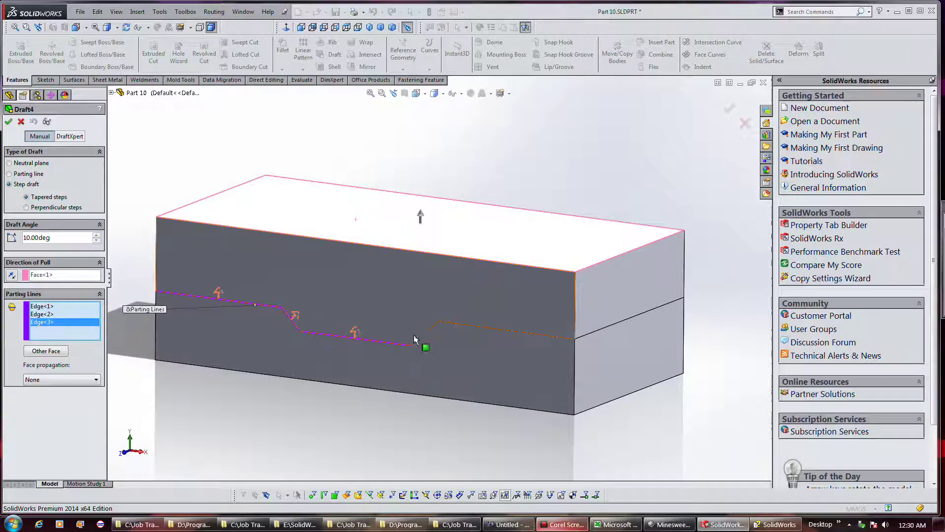
click(426, 335)
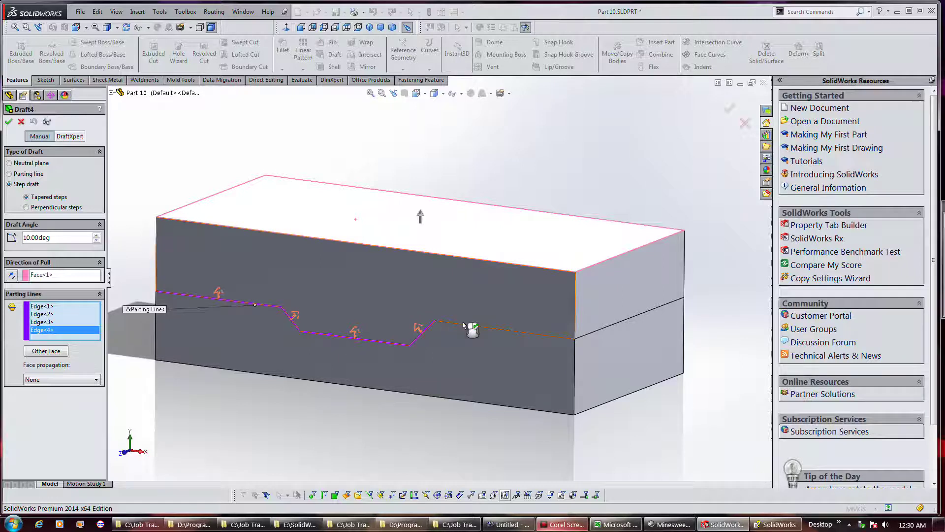
click(470, 326)
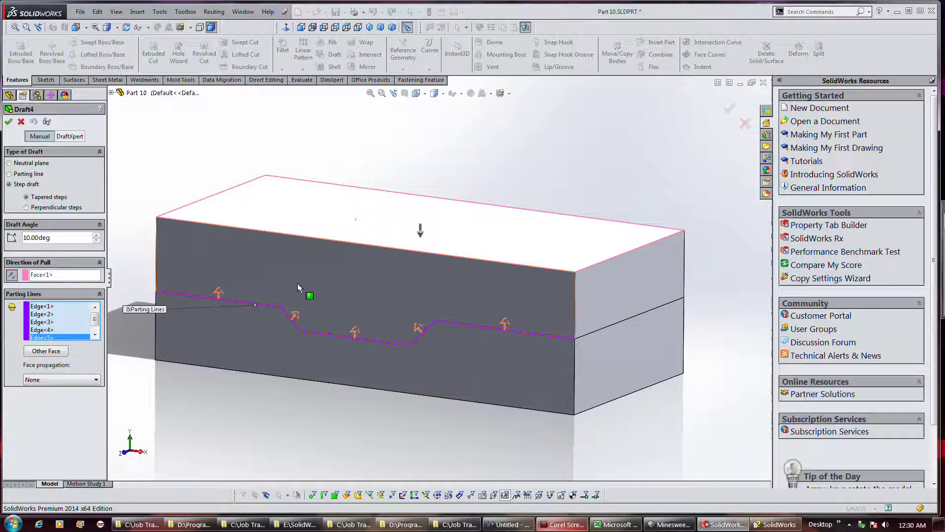
click(8, 122)
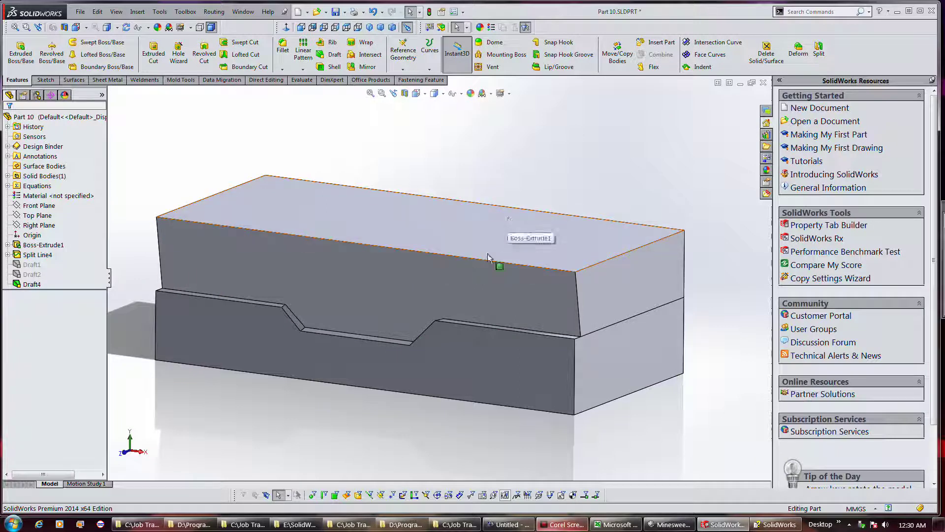
Edit Draft4 to reverse its direction of pull so it points upward from the top face
mouse_move(498, 264)
middle_down()
mouse_move(507, 263)
mouse_move(444, 266)
mouse_move(497, 261)
middle_up()
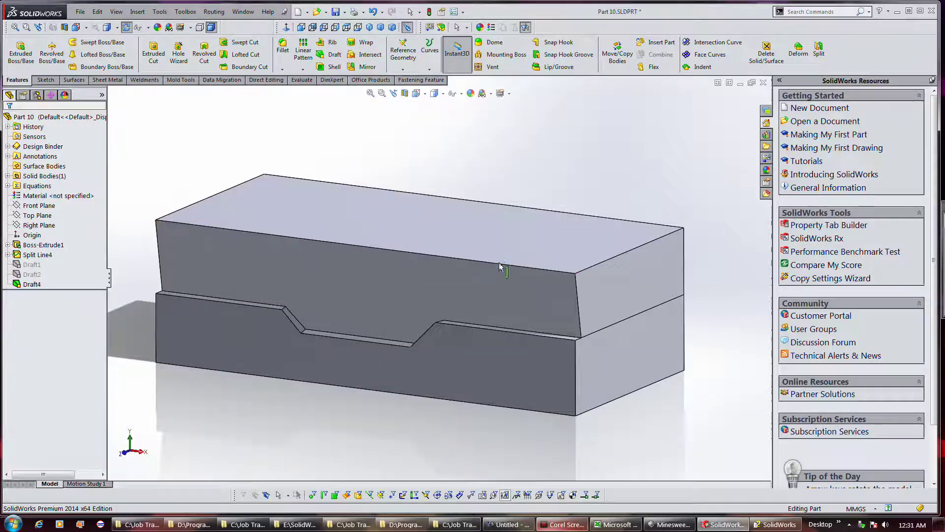
click(32, 284)
right_click(36, 289)
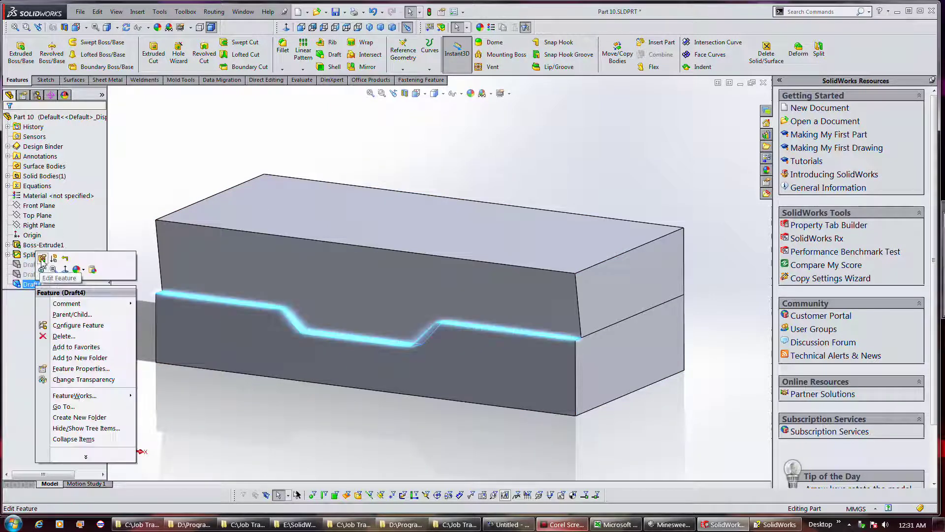
click(42, 265)
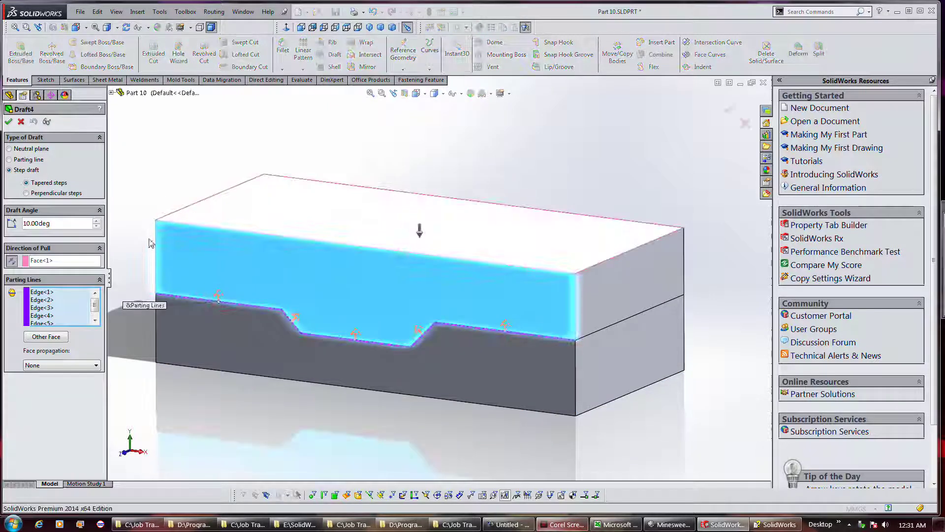
click(12, 262)
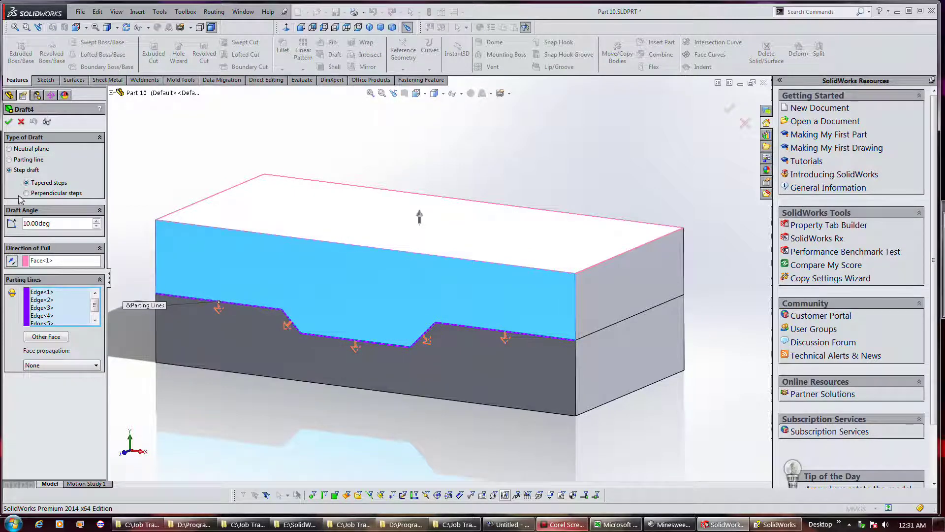
click(9, 122)
middle_drag(418, 221, 502, 205)
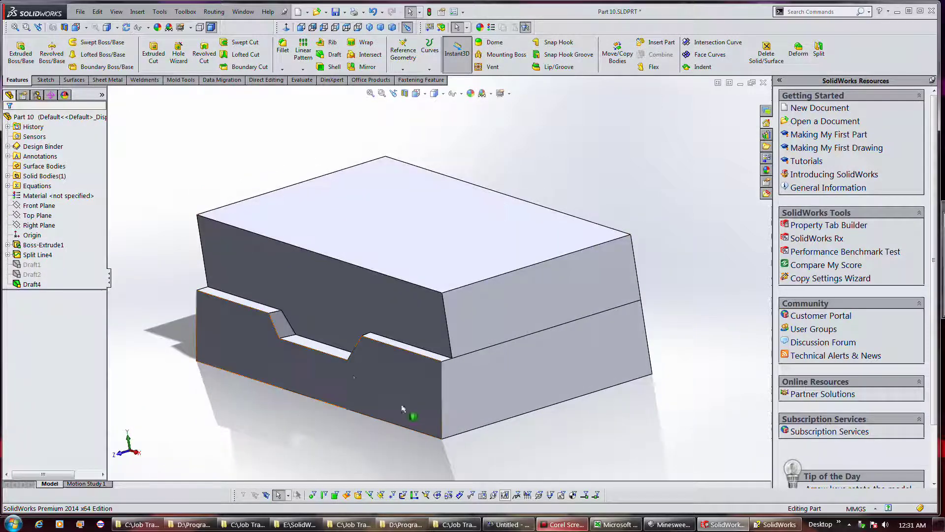
middle_drag(434, 276, 467, 277)
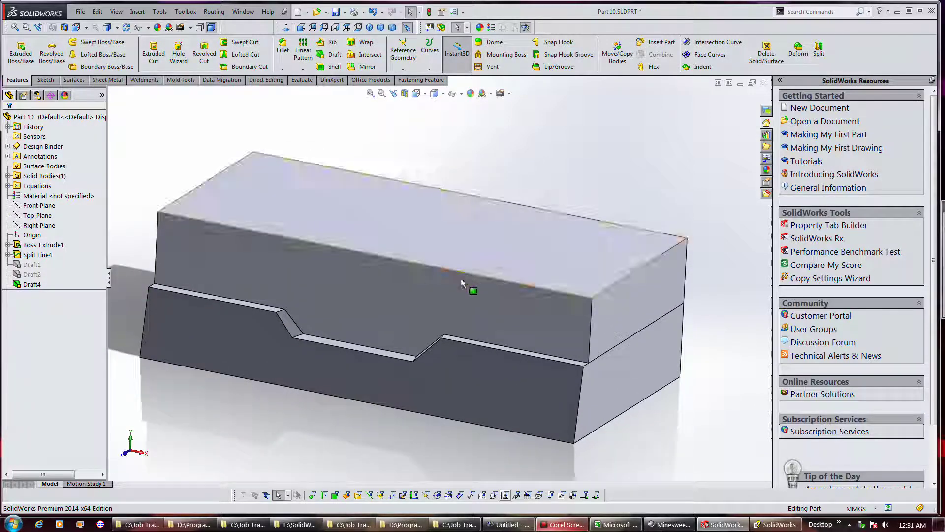
Replace Draft4 with a new 10° tapered step draft along the five front split-line edges, pulled upward from the top face
right_click(39, 288)
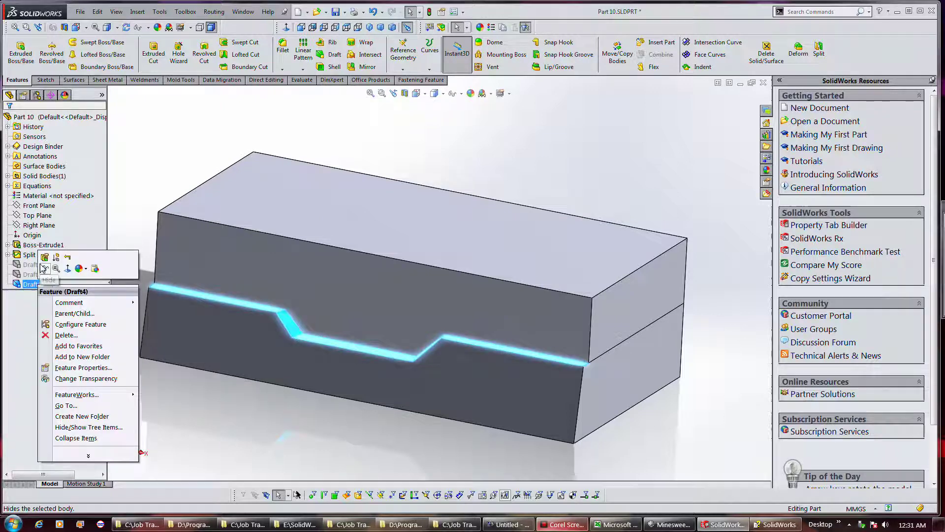
click(44, 260)
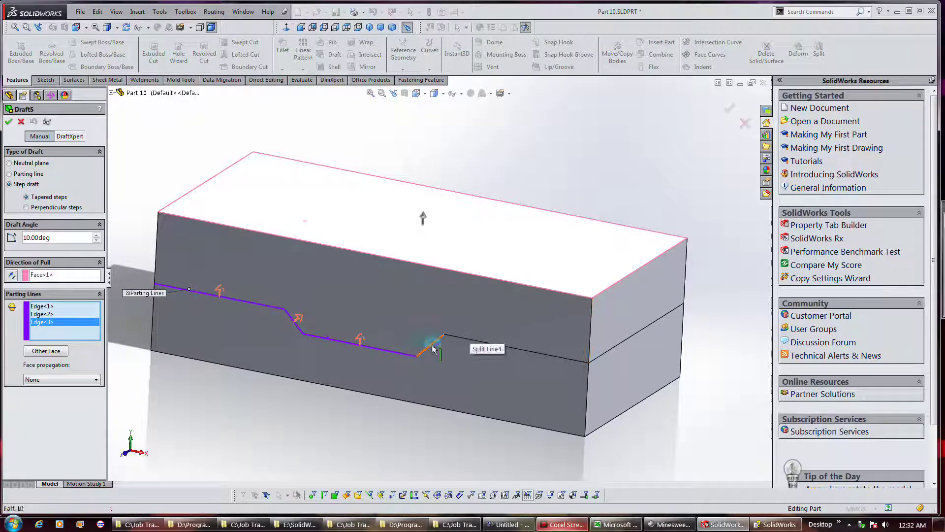
click(435, 345)
click(453, 338)
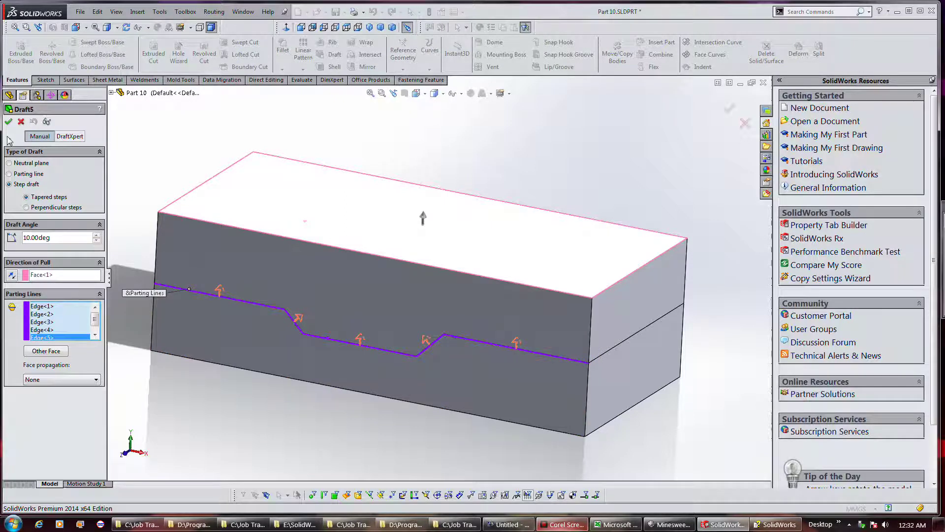
click(9, 121)
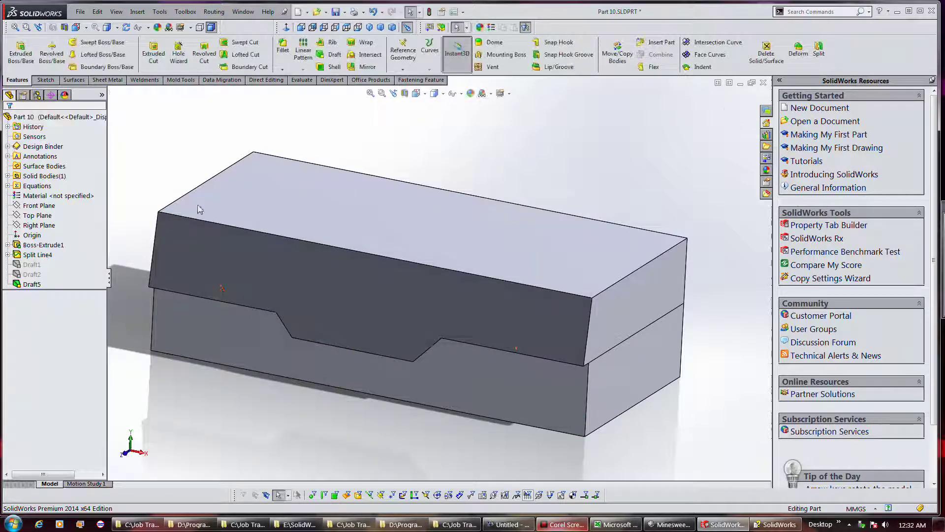
Edit Draft5 to reverse its direction of pull so it points downward from the top face
mouse_move(648, 352)
middle_down()
mouse_move(618, 350)
mouse_move(645, 348)
middle_up()
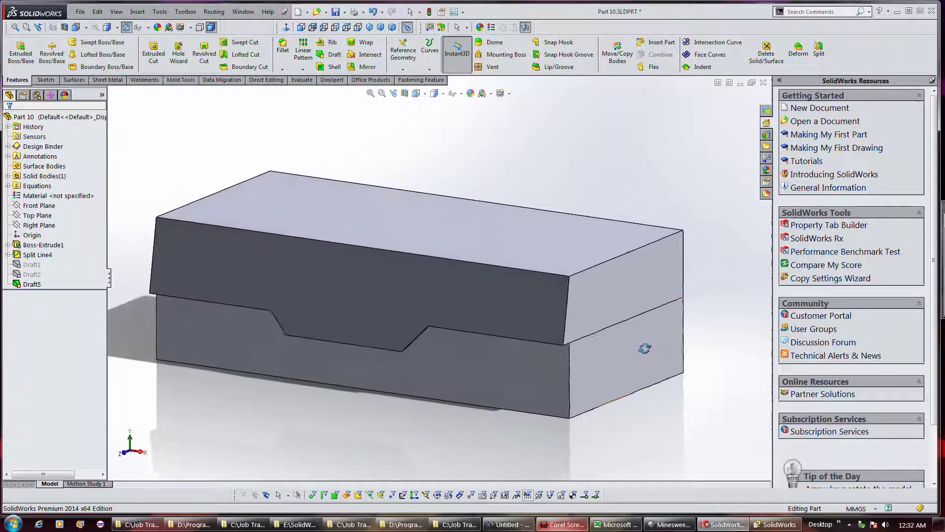
right_click(31, 284)
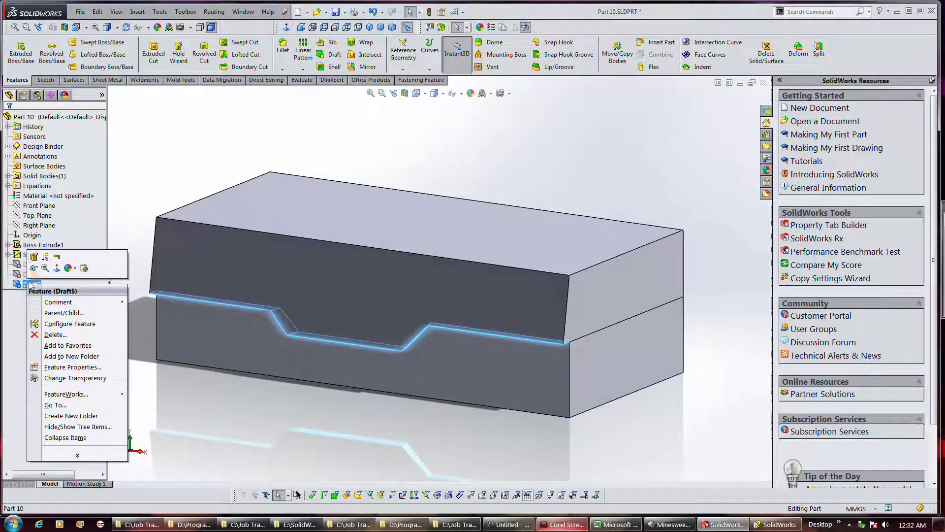
click(34, 257)
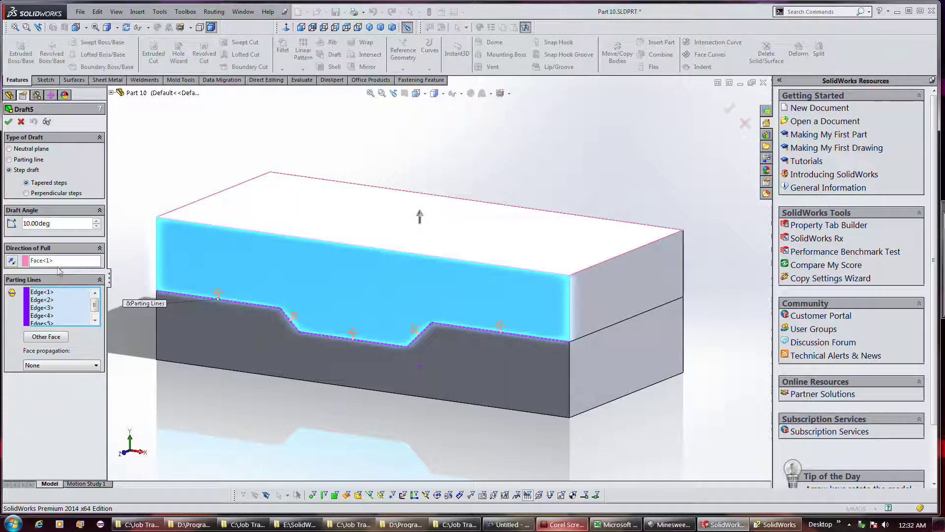
click(12, 261)
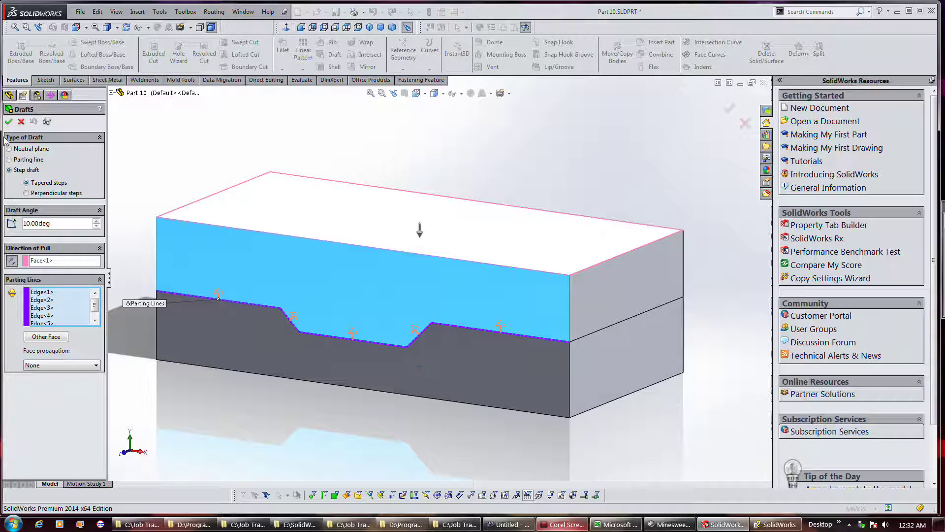
click(8, 122)
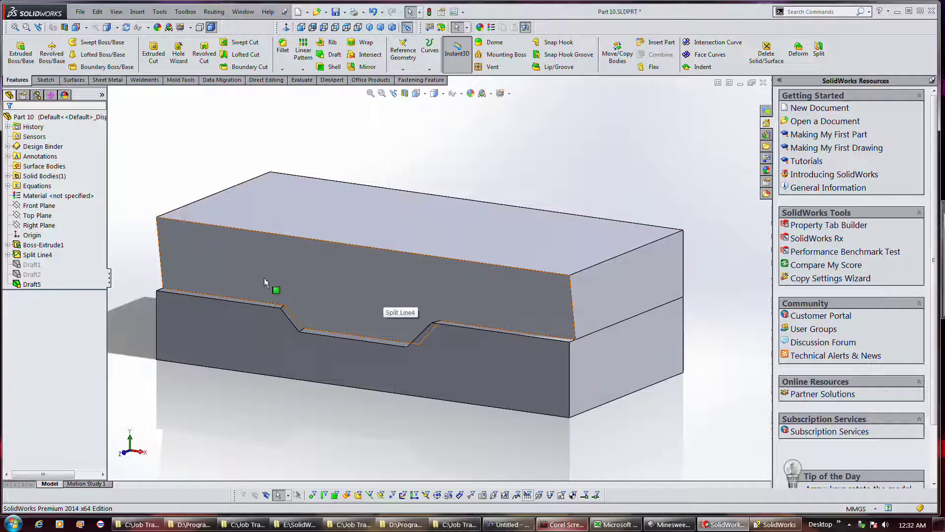
Edit Draft5 to flip its direction of pull back to upward from the top face
click(35, 286)
right_click(35, 286)
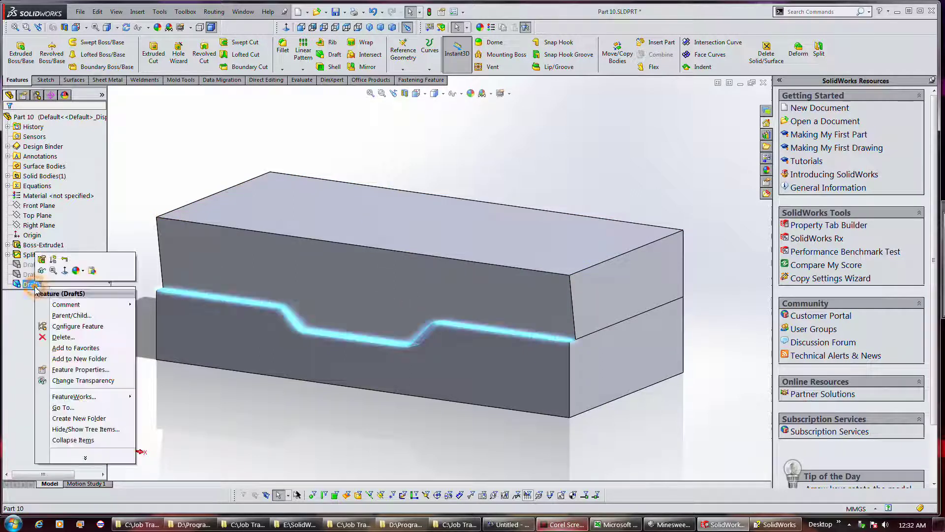
click(43, 263)
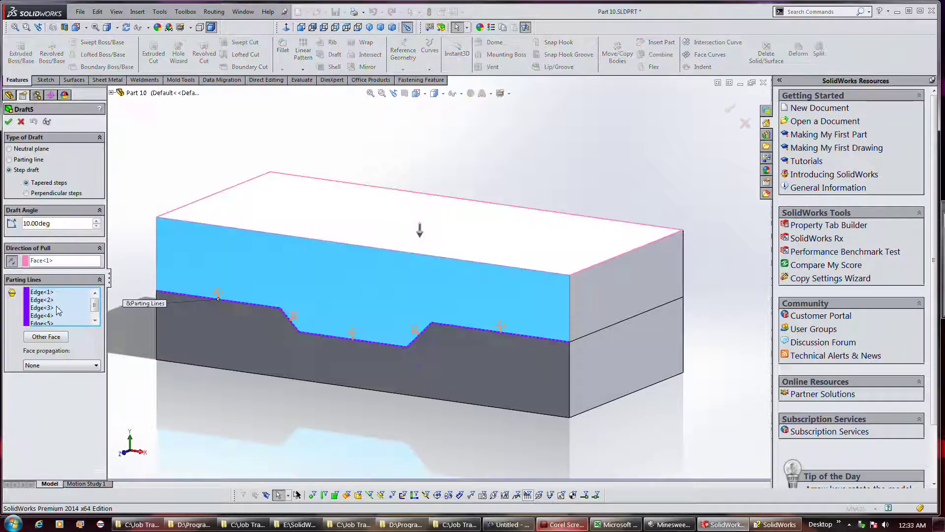
click(13, 263)
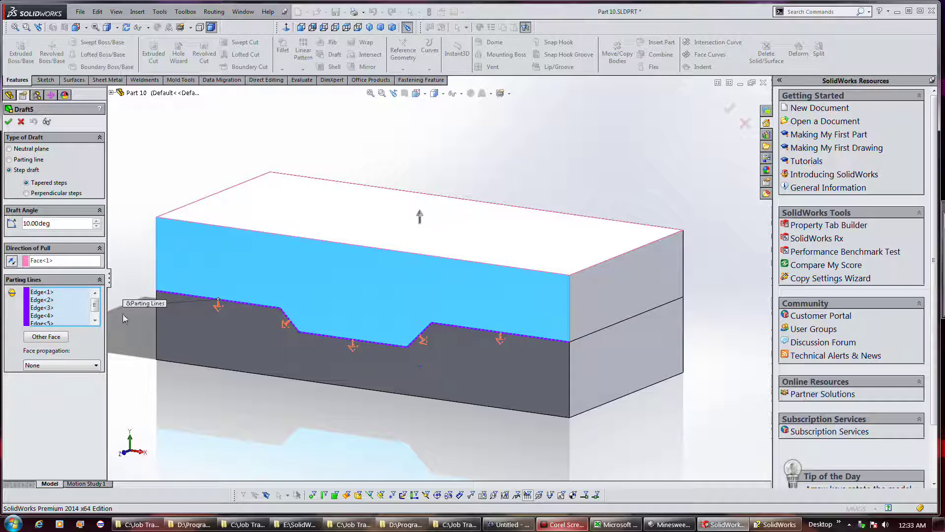
click(8, 123)
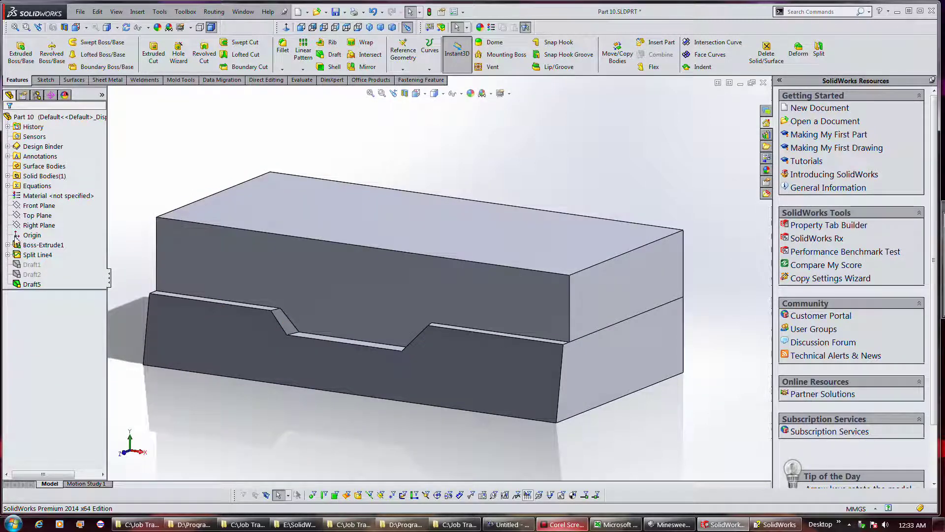
Edit Draft5 and try switching only its fifth parting-line edge to the other face, then restore that edge's original side
right_click(31, 284)
click(27, 257)
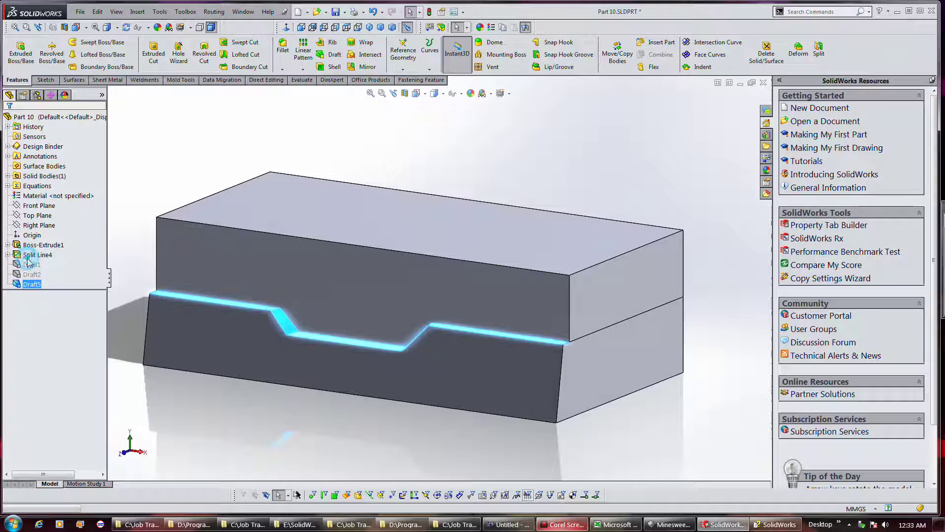
click(49, 338)
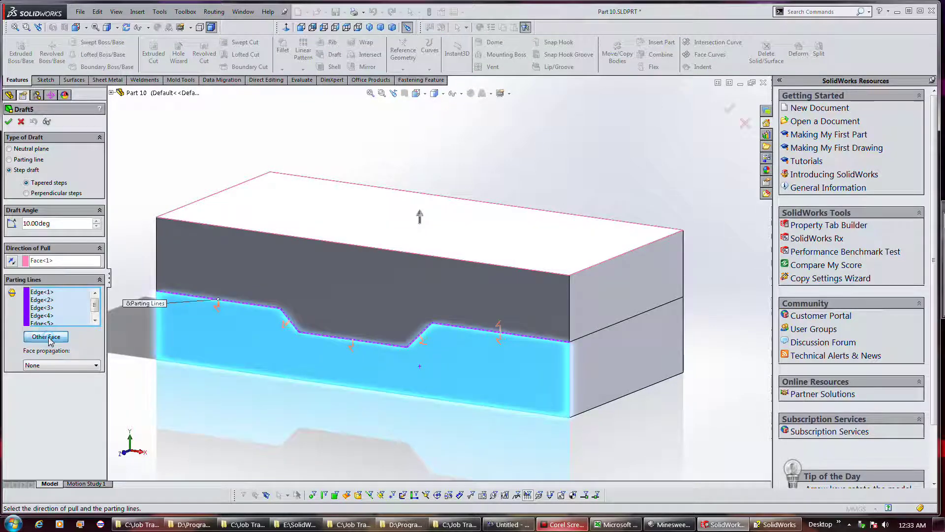
click(7, 123)
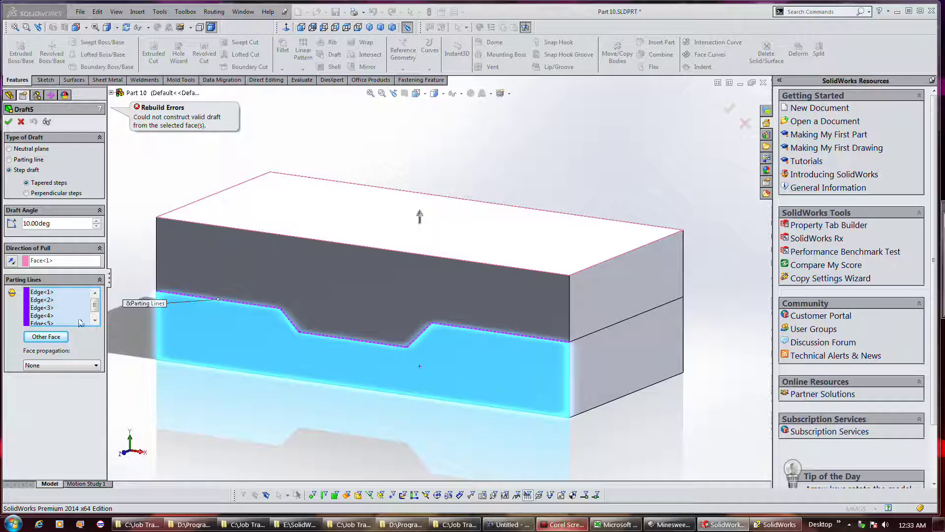
click(55, 322)
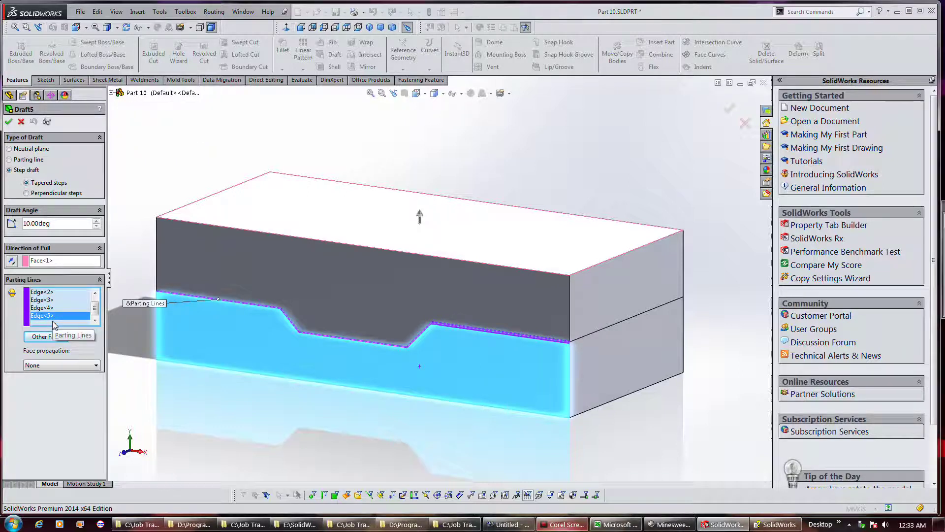
click(43, 338)
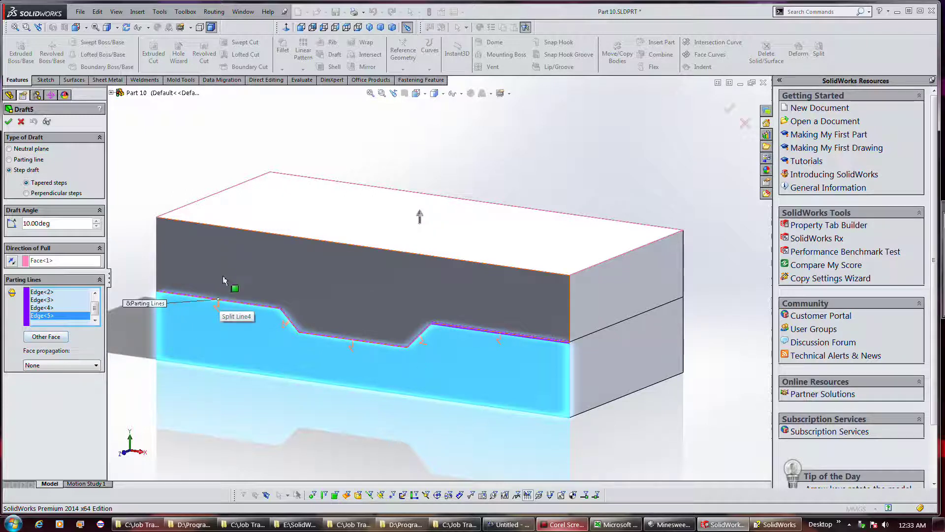
Switch all five parting-line edges of Draft5 together to the other face, so the draft applies to the upper front face
shift+click(58, 291)
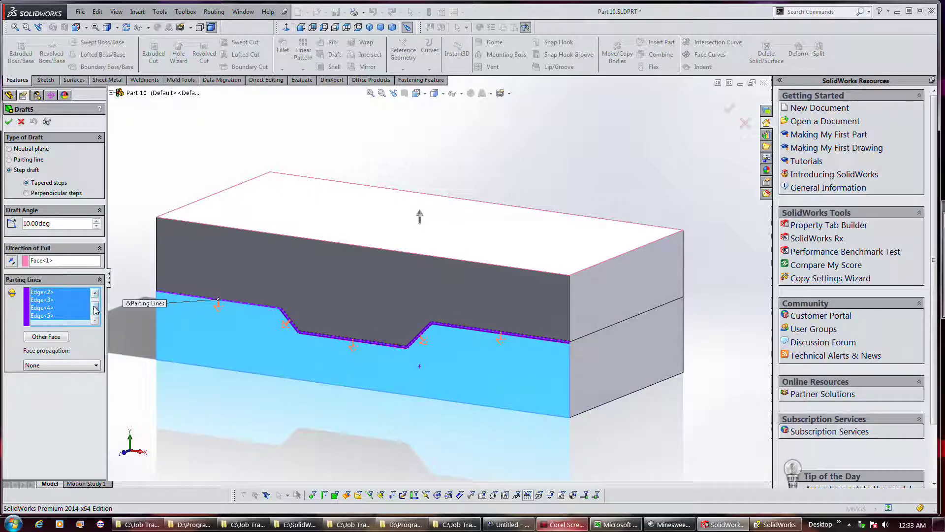
drag(94, 305, 92, 301)
shift+click(65, 293)
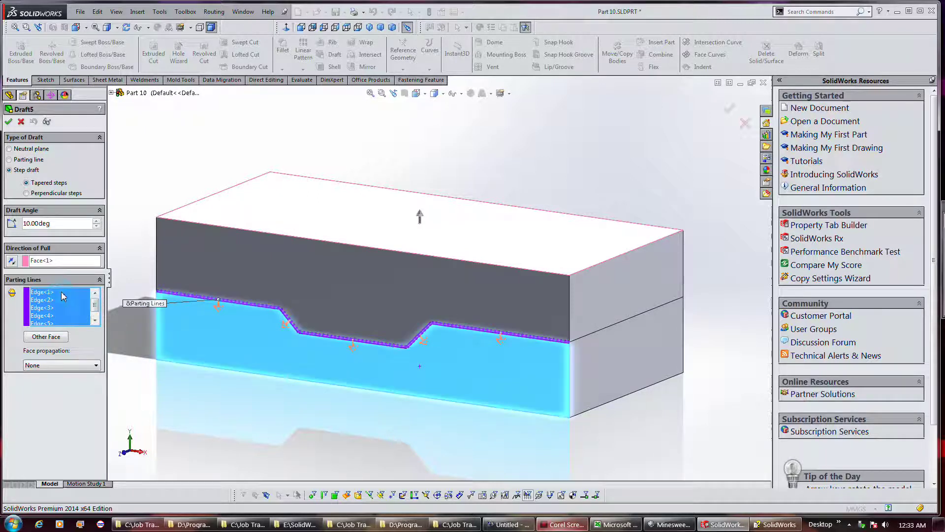
click(46, 337)
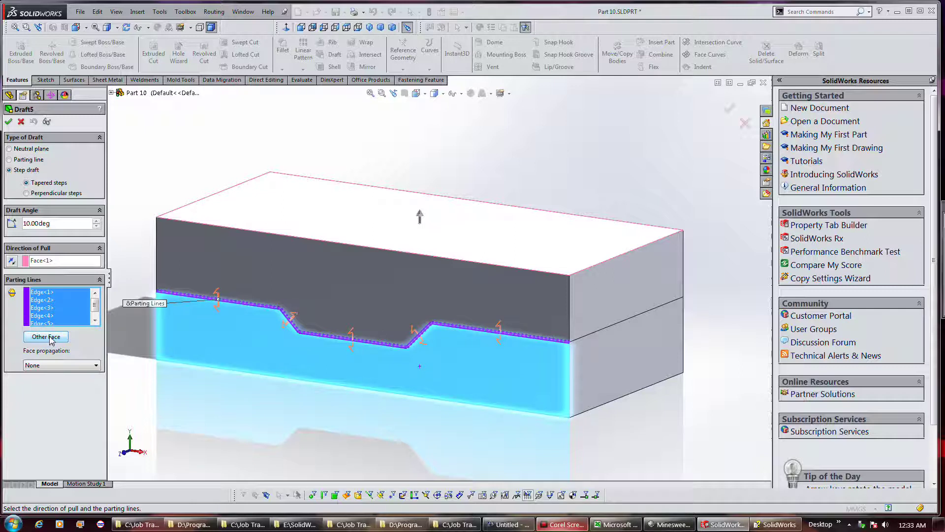
click(8, 122)
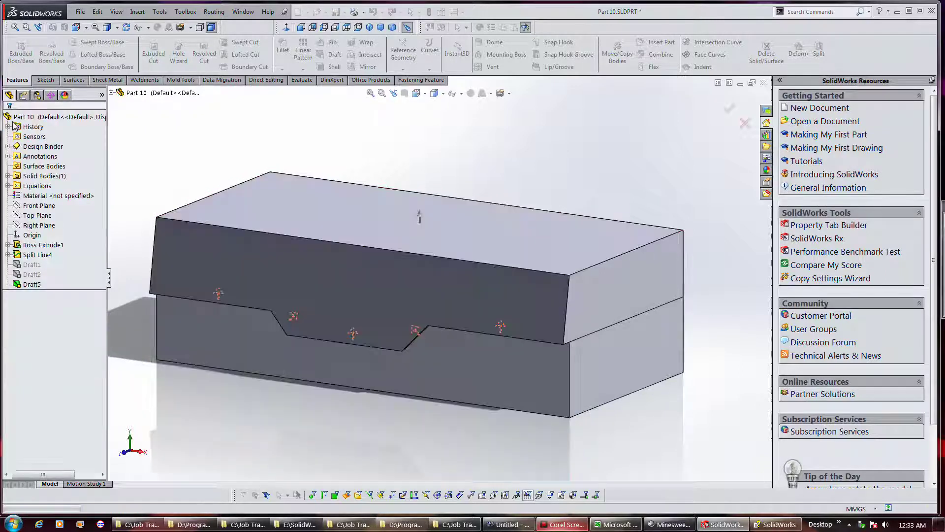